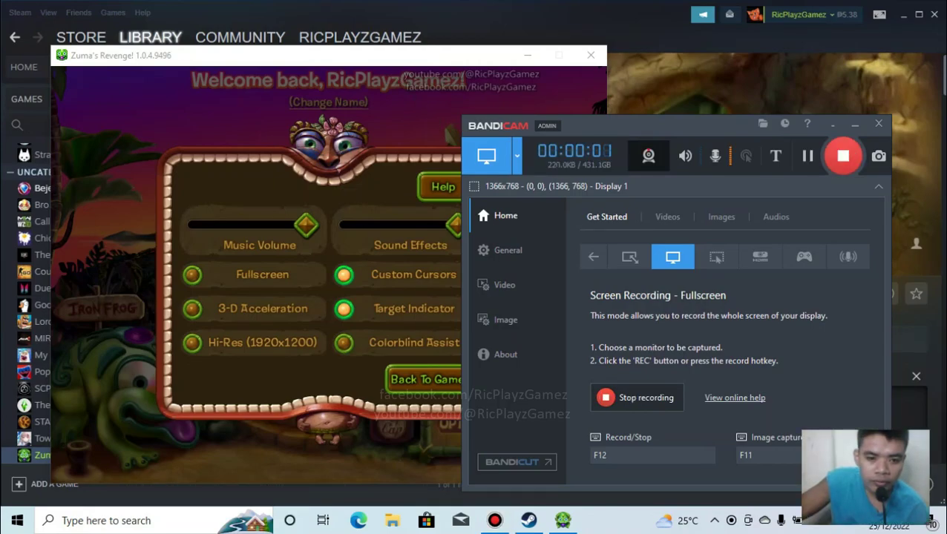
Step: Try enabling 3-D Acceleration, dismiss the hardware error, and start quitting the game
left_click(341, 165)
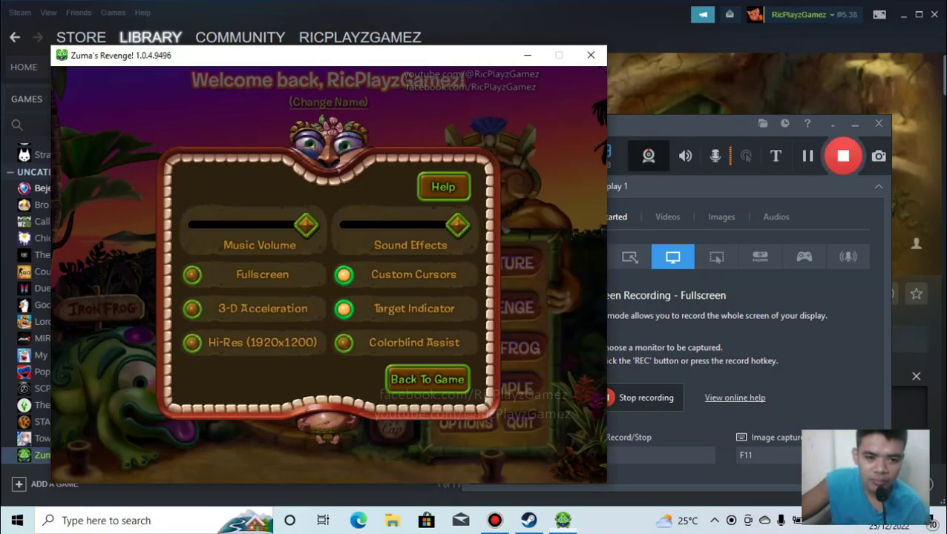
left_click(236, 318)
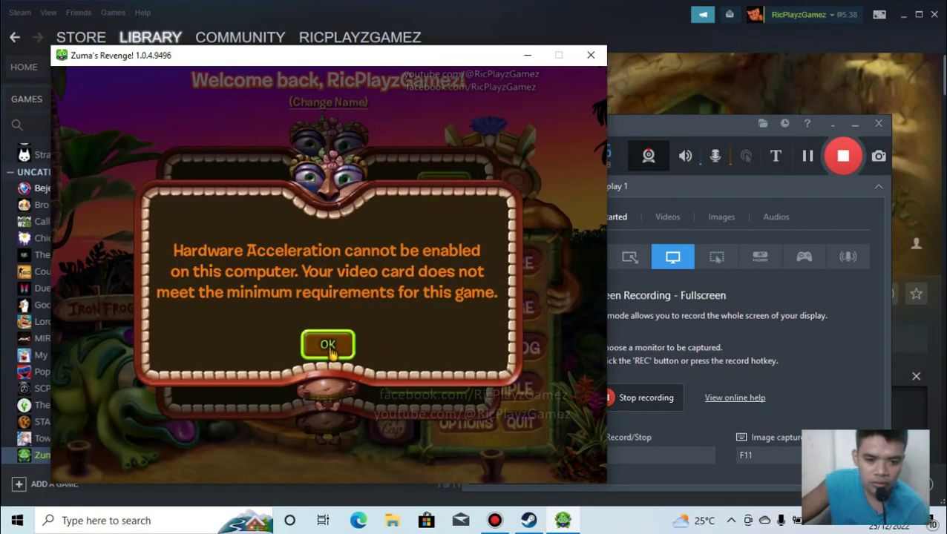
left_click(331, 349)
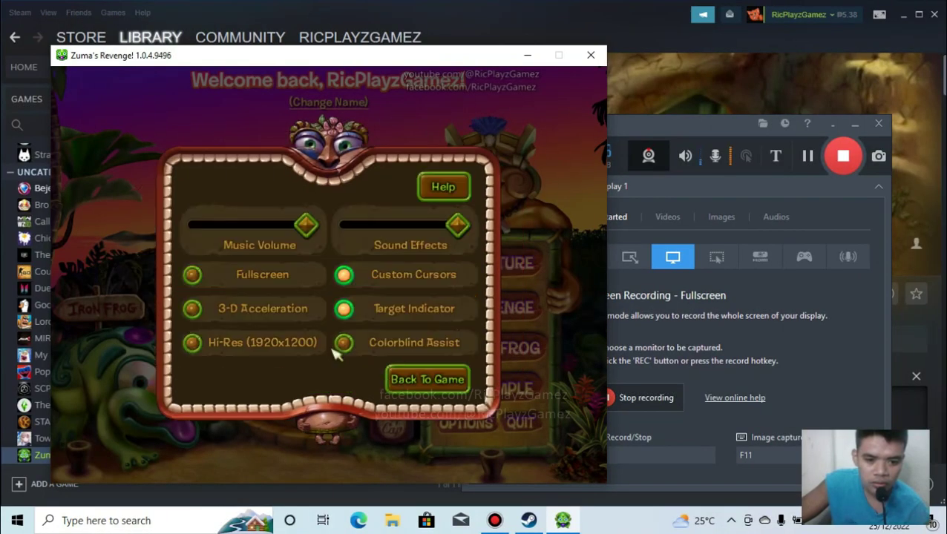
left_click(412, 386)
left_click(529, 424)
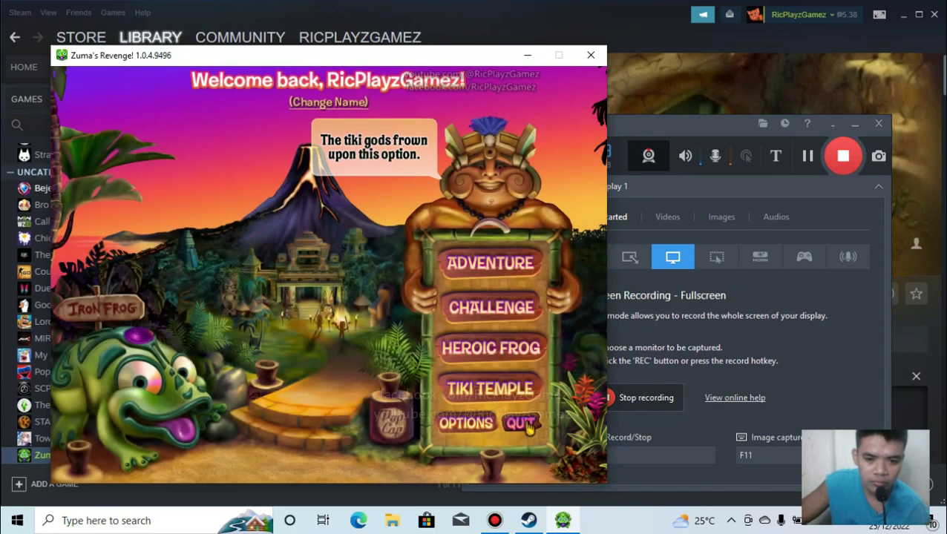
Step: Confirm quitting the game and show the Downloads folder in File Explorer
left_click(249, 341)
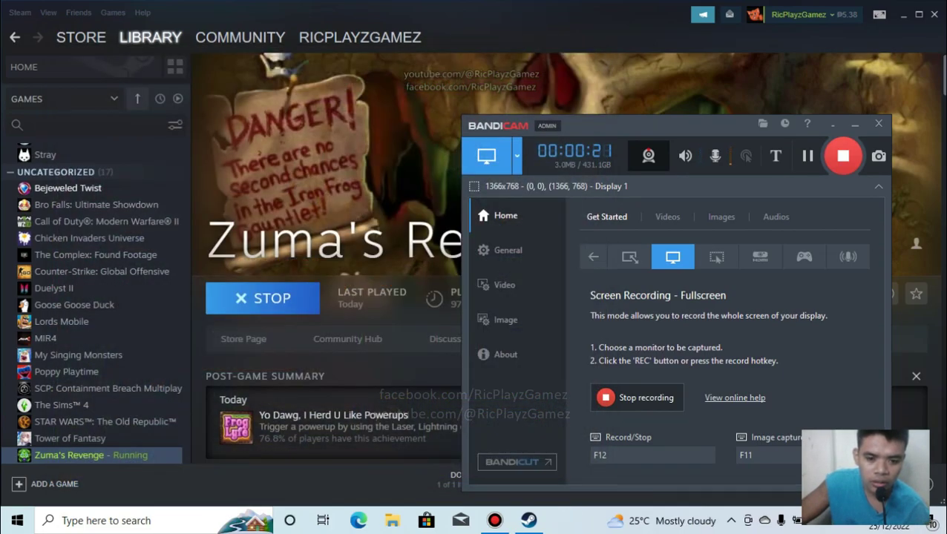
left_click(392, 520)
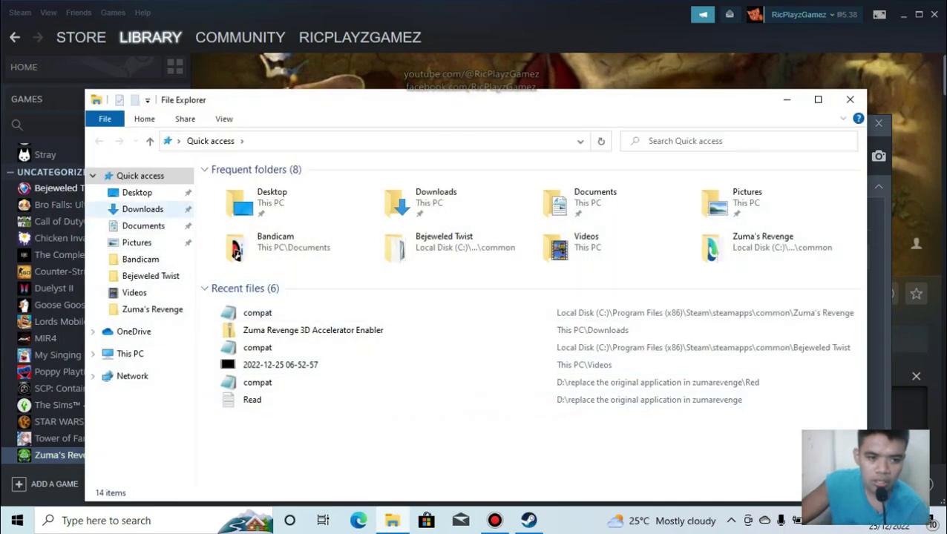
left_click(142, 208)
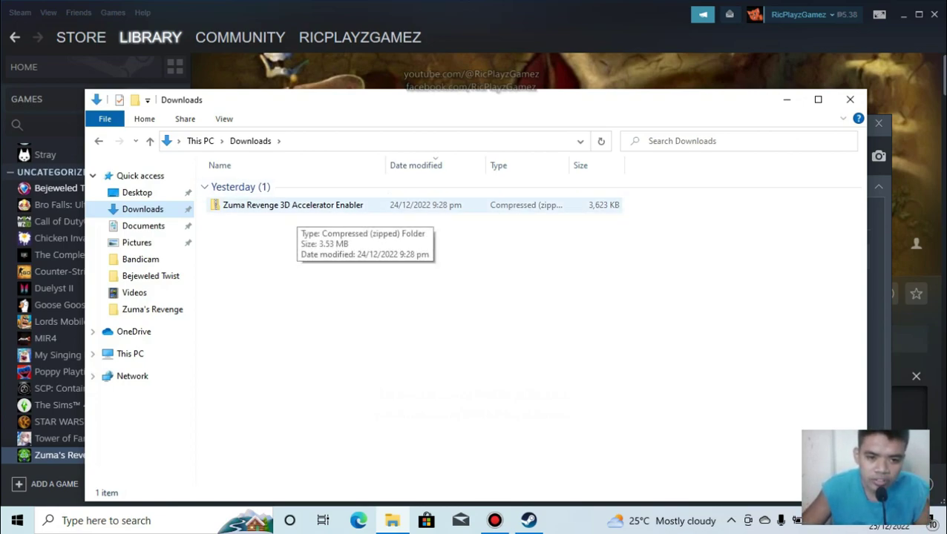
Step: Extract the Zuma Revenge 3D Accelerator Enabler zip to its suggested folder
left_click(297, 206)
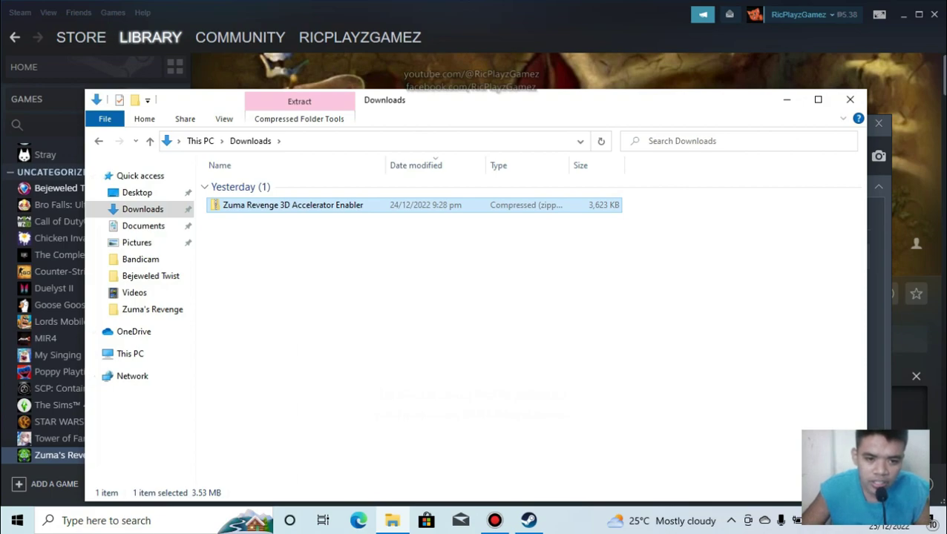
right_click(296, 206)
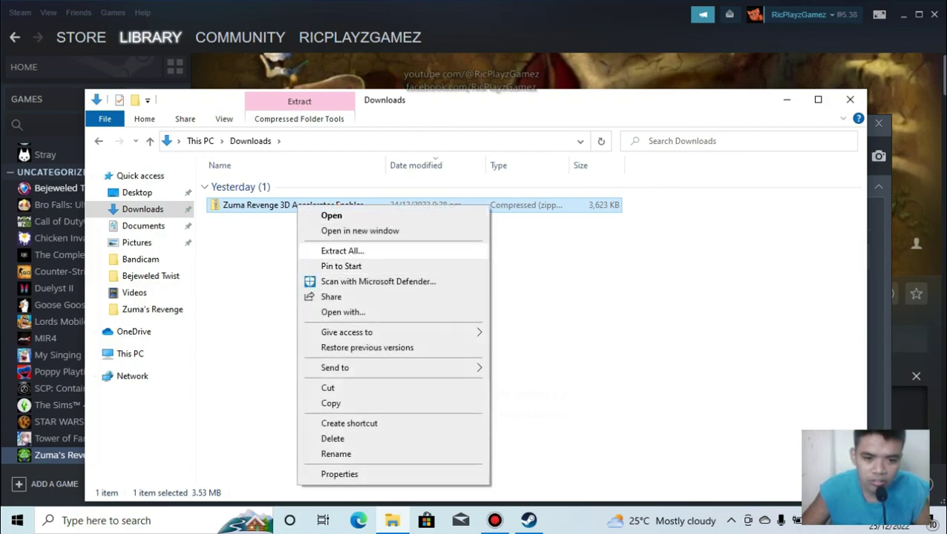
left_click(342, 251)
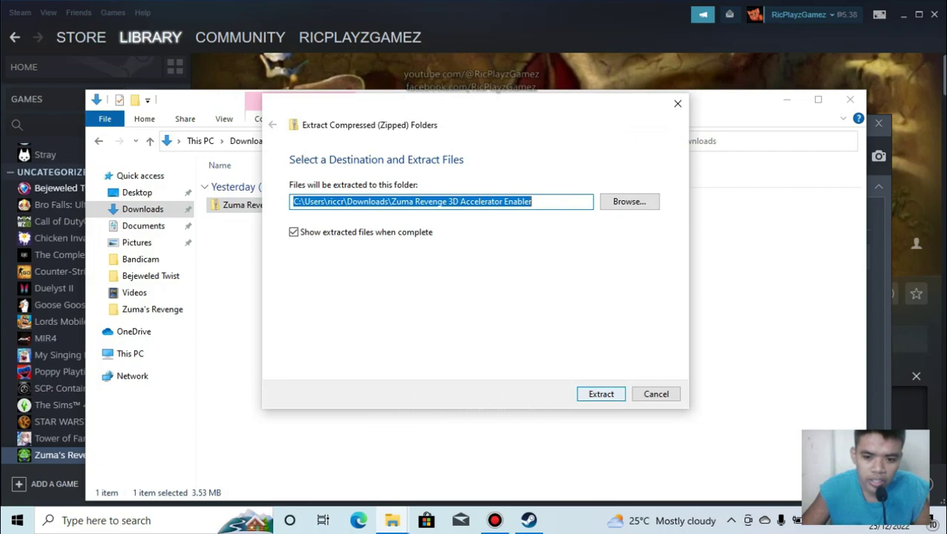
key("Return")
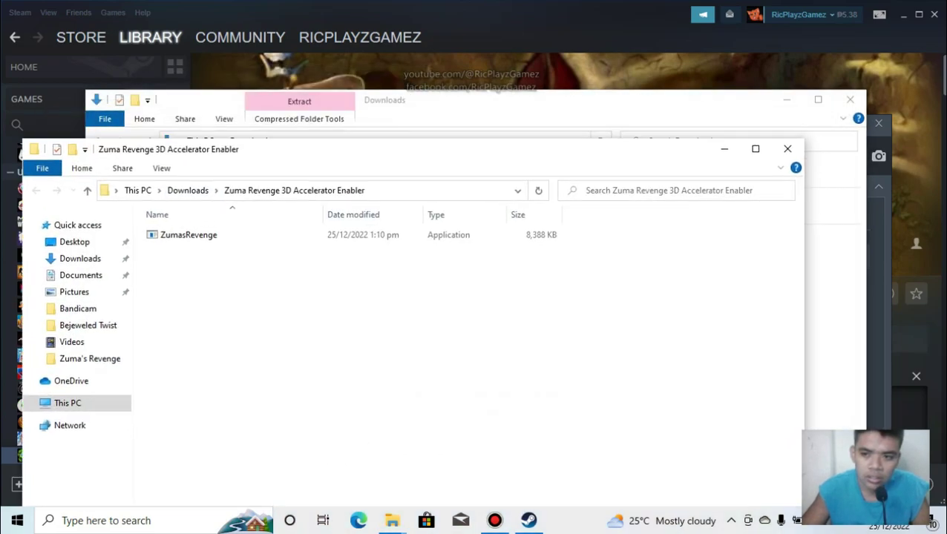
left_click_drag(520, 157, 735, 70)
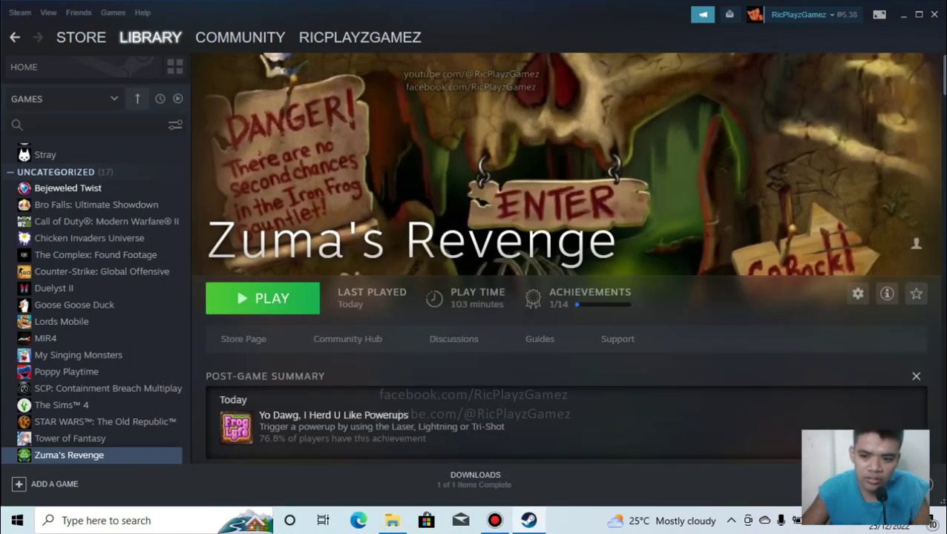
Step: Browse Zuma's Revenge's local files through the game's Manage menu in Steam
left_click(858, 293)
mouse_move(872, 354)
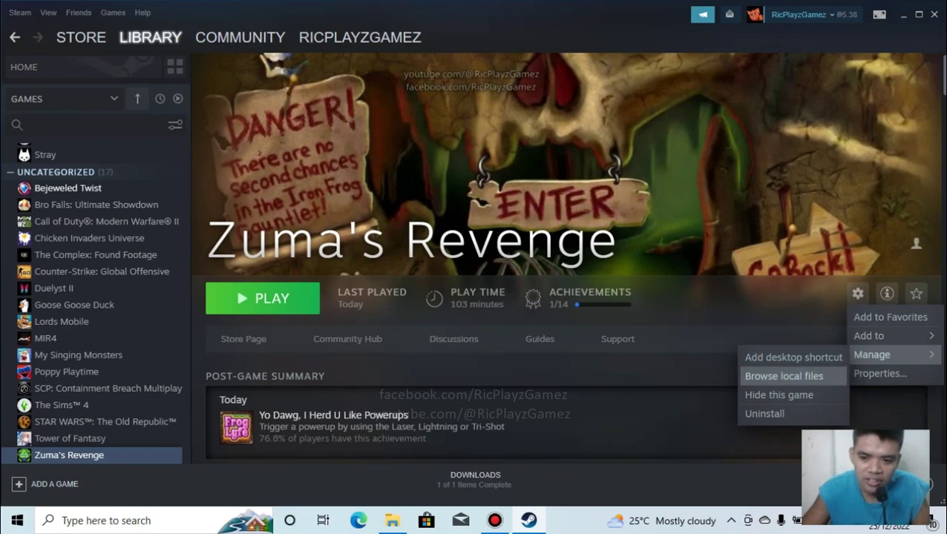
left_click(784, 376)
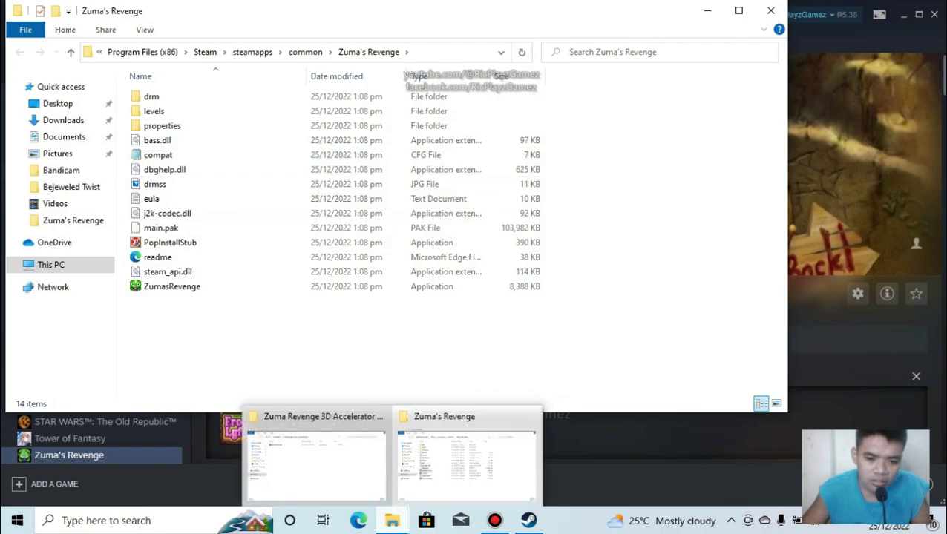
Step: Move the patched ZumasRevenge application into the game folder, replacing the original
left_click(316, 460)
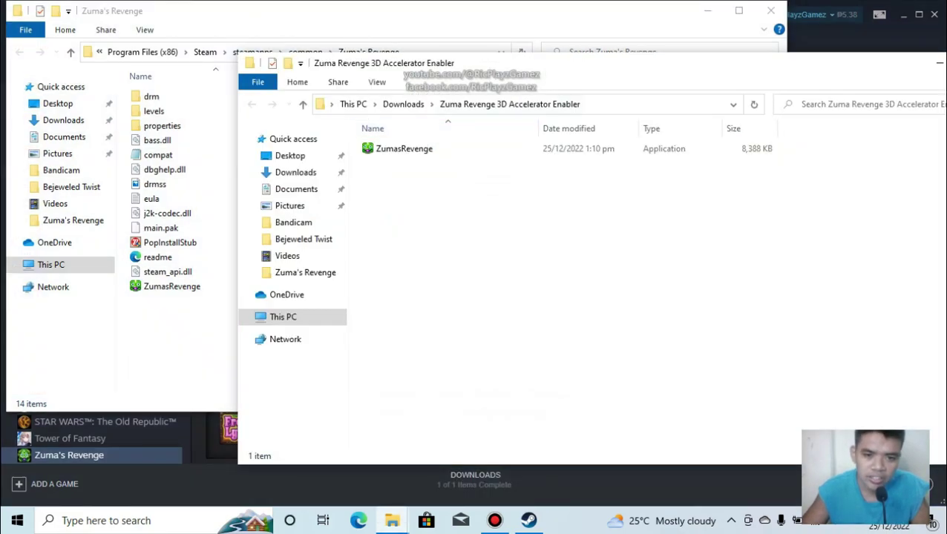
mouse_move(452, 47)
left_mouse_down()
mouse_move(514, 88)
mouse_move(596, 121)
left_mouse_up()
left_click(544, 201)
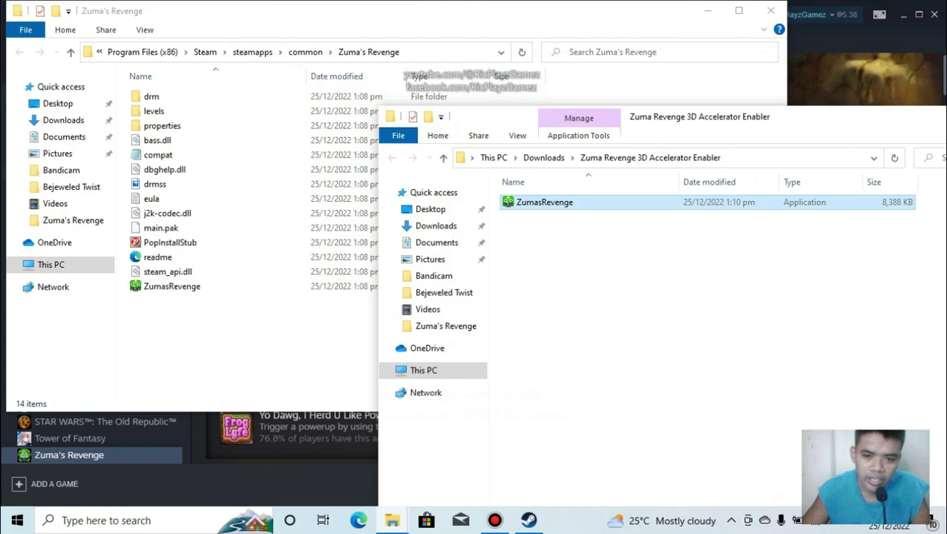
left_click_drag(544, 202, 528, 199)
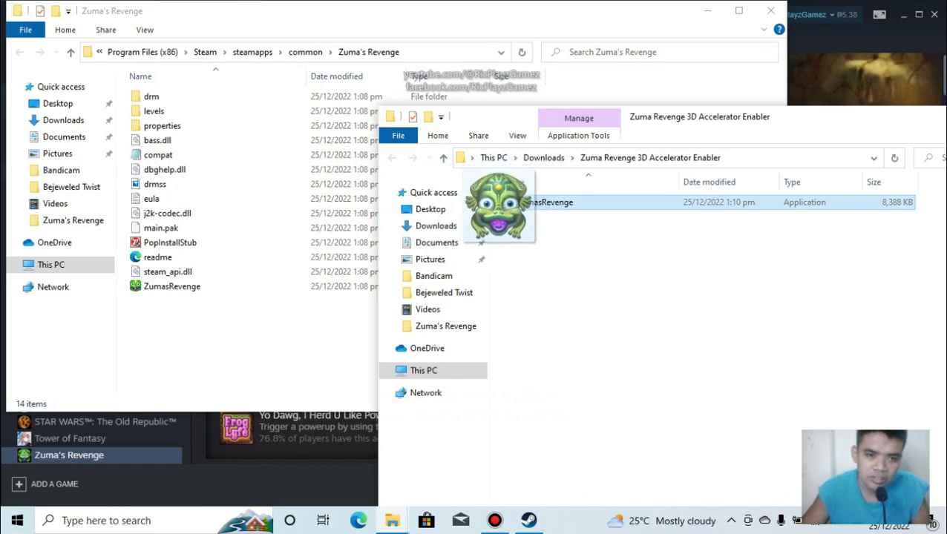
left_click_drag(528, 198, 215, 301)
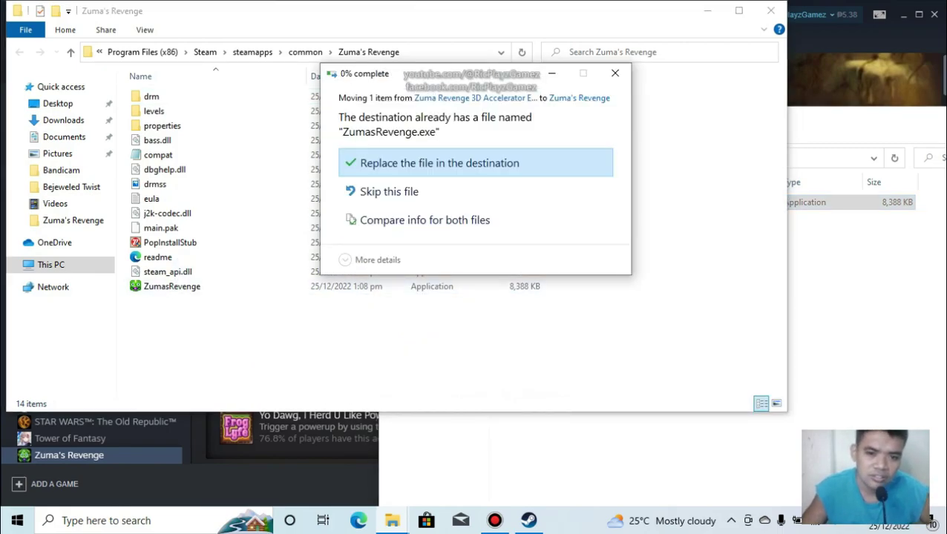
left_click(439, 164)
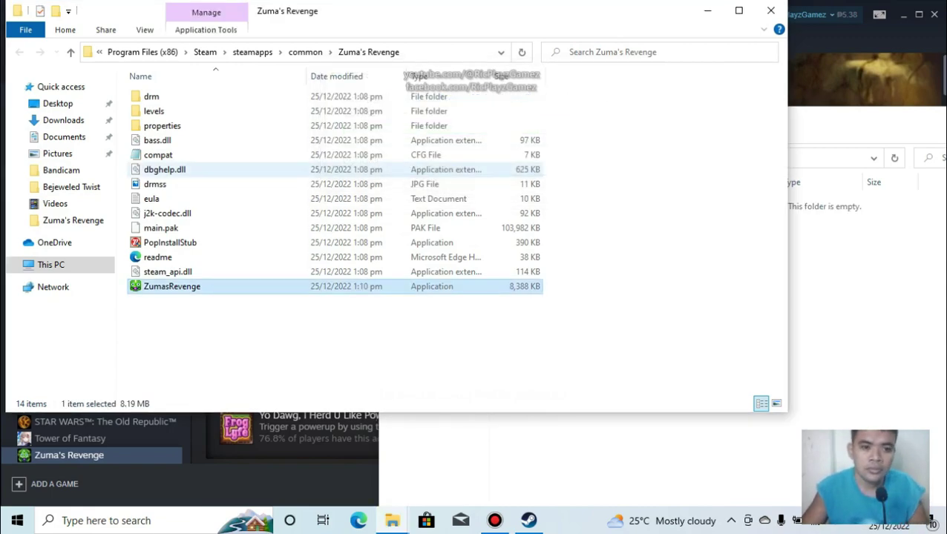
Step: Open compat.cfg in Notepad using Open With
key("c")
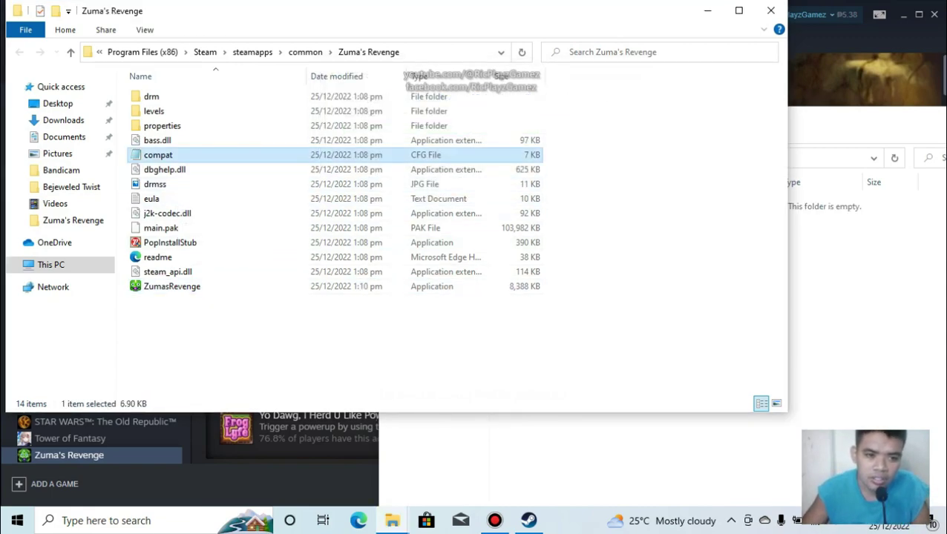
key("shift+F10")
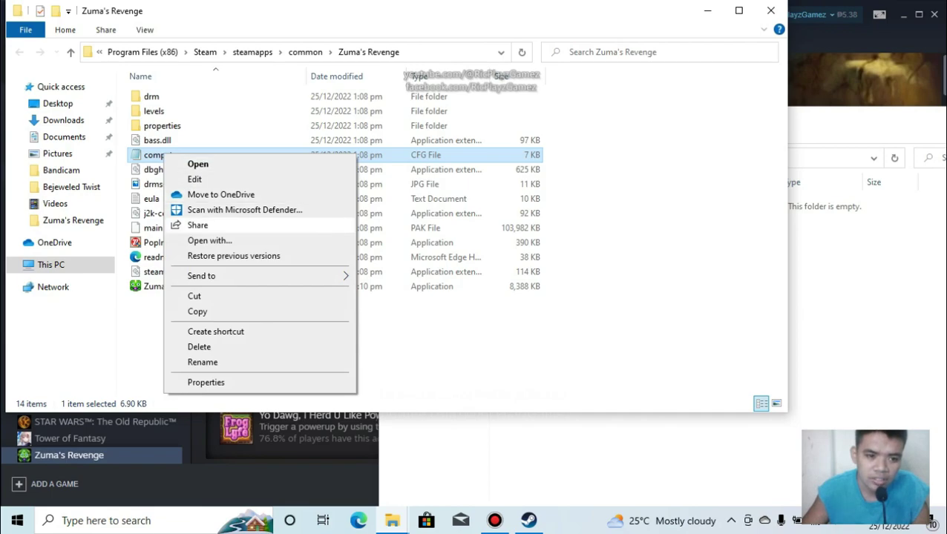
key("Return")
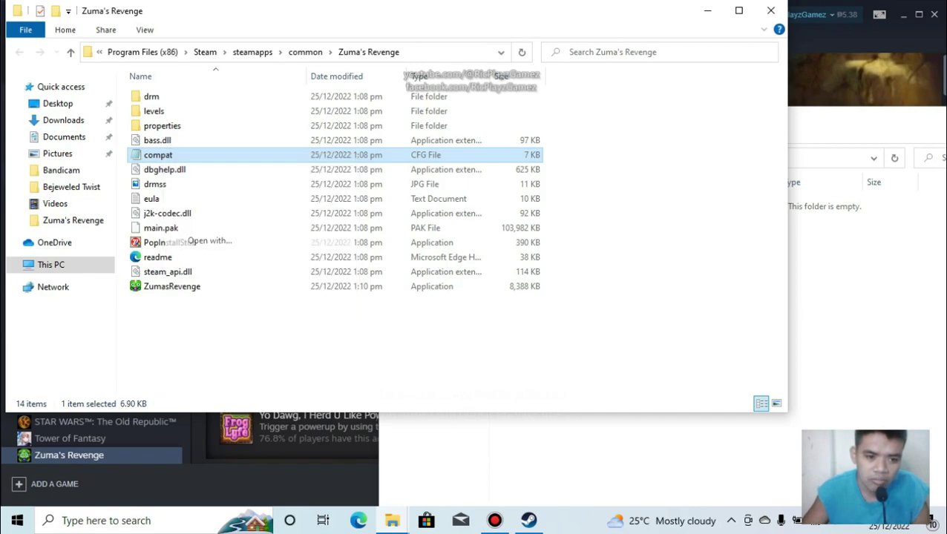
key("Down")
key("Up")
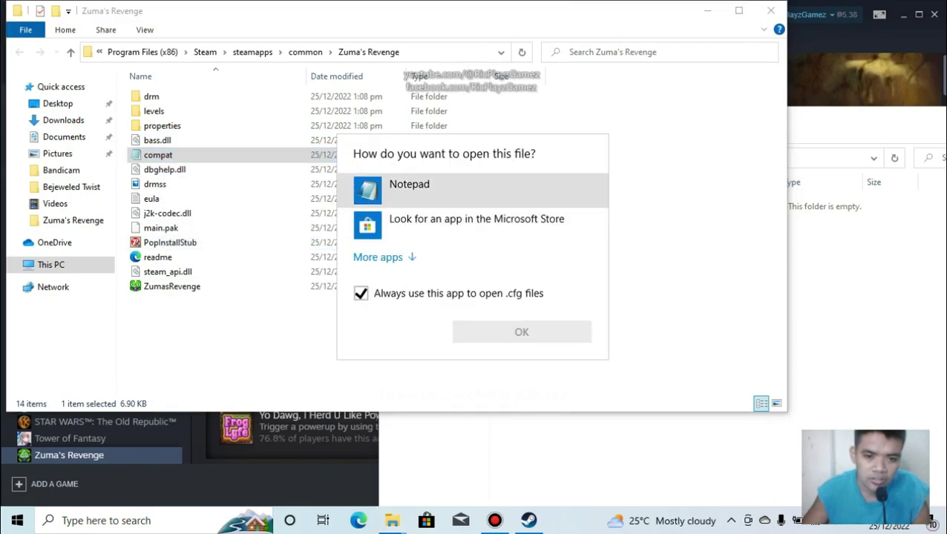
key("space")
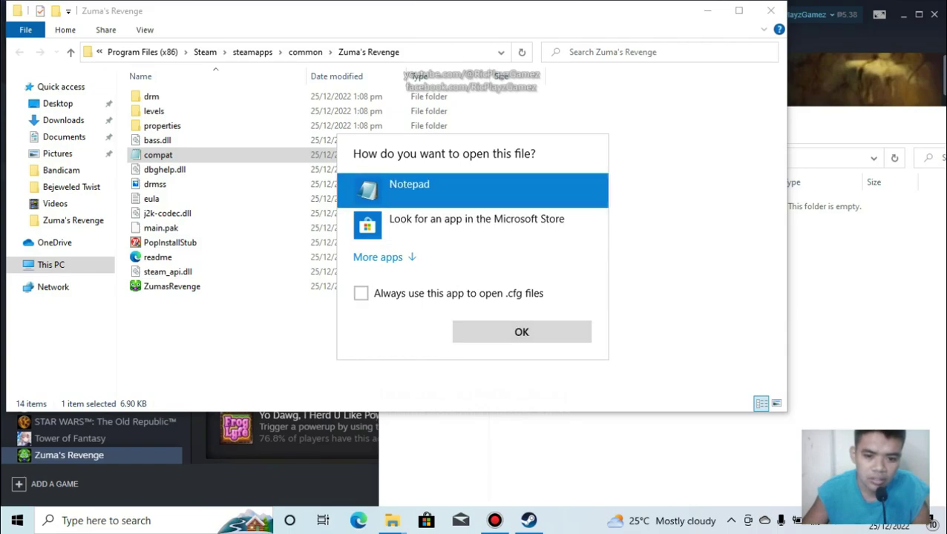
key("Return")
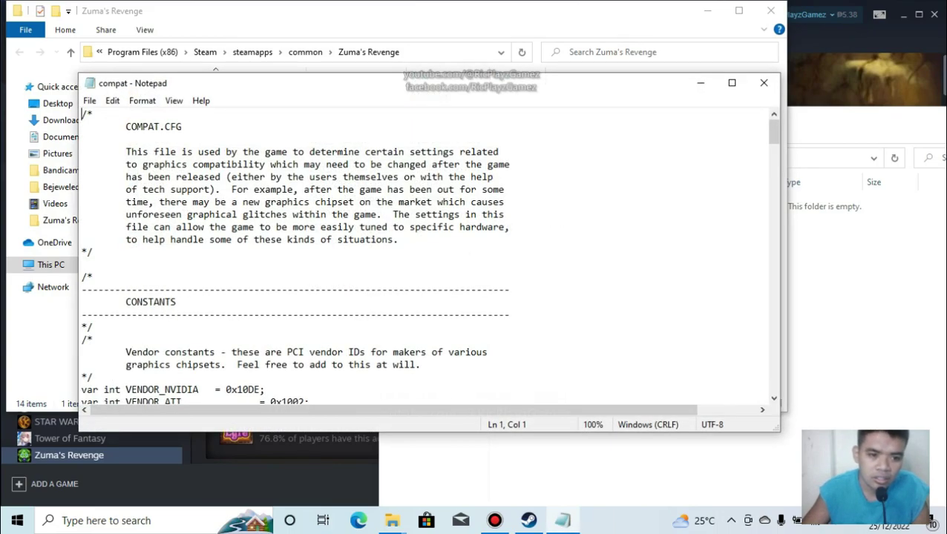
Step: Scroll down to the IsHiResSupported function in compat.cfg
scroll(427, 256, "down", 4)
scroll(427, 256, "down", 3)
scroll(427, 256, "down", 1)
scroll(426, 255, "down", 1)
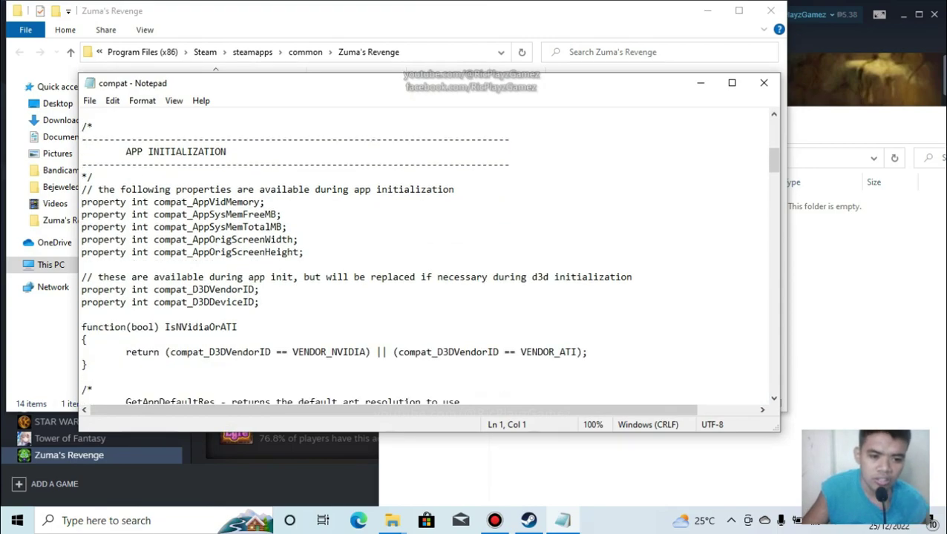
scroll(427, 256, "down", 4)
scroll(426, 256, "down", 1)
scroll(427, 256, "down", 2)
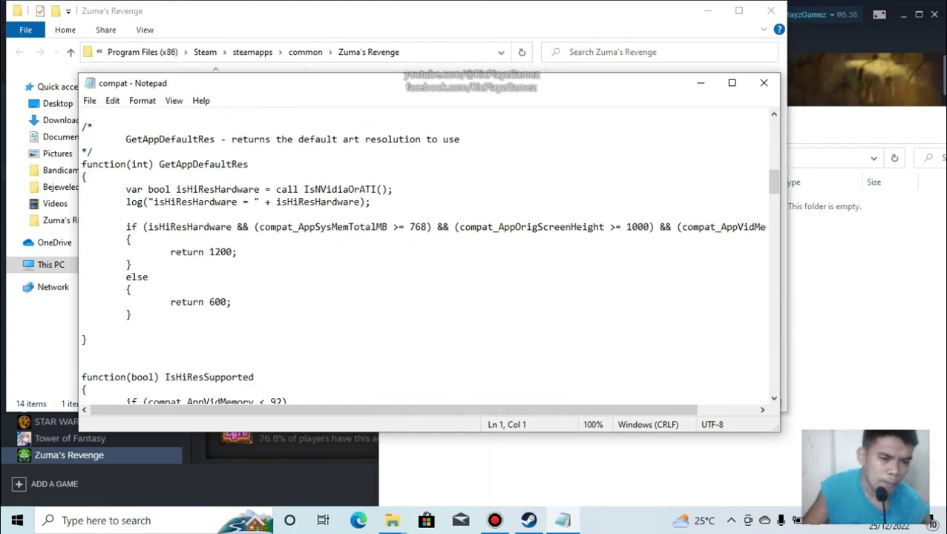
scroll(427, 256, "down", 3)
scroll(426, 256, "down", 1)
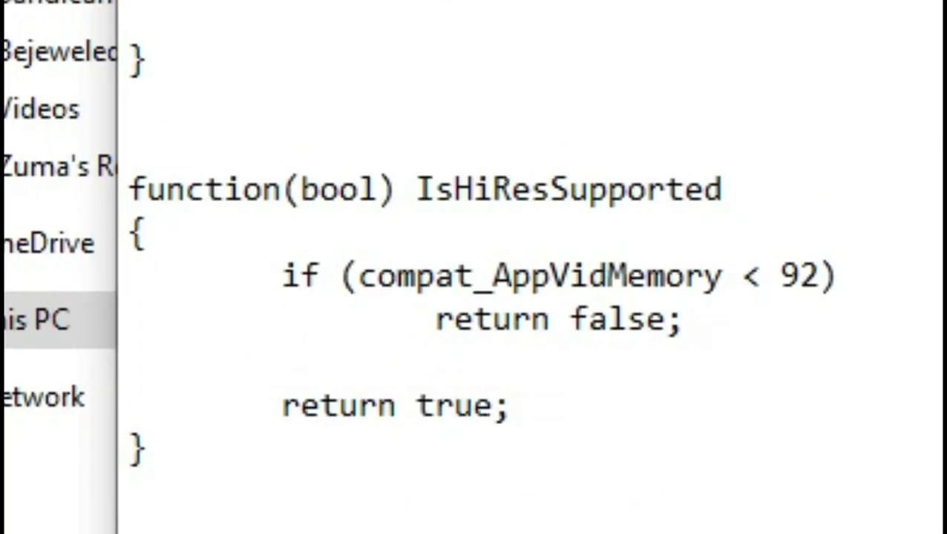
Step: Change the first return value in IsHiResSupported from false to true
key("BackSpace")
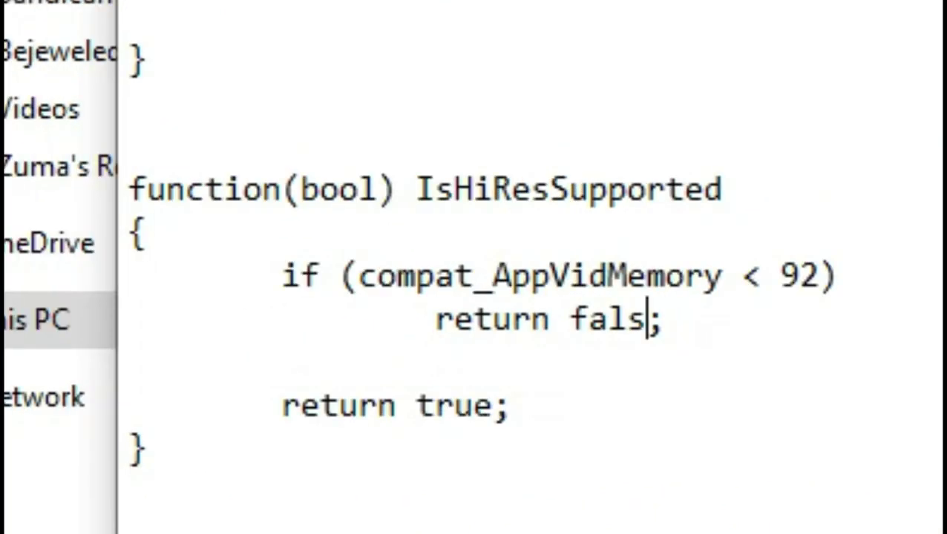
key("BackSpace")
key("BackSpace")
key("BackSpace")
key("BackSpace")
type("tru")
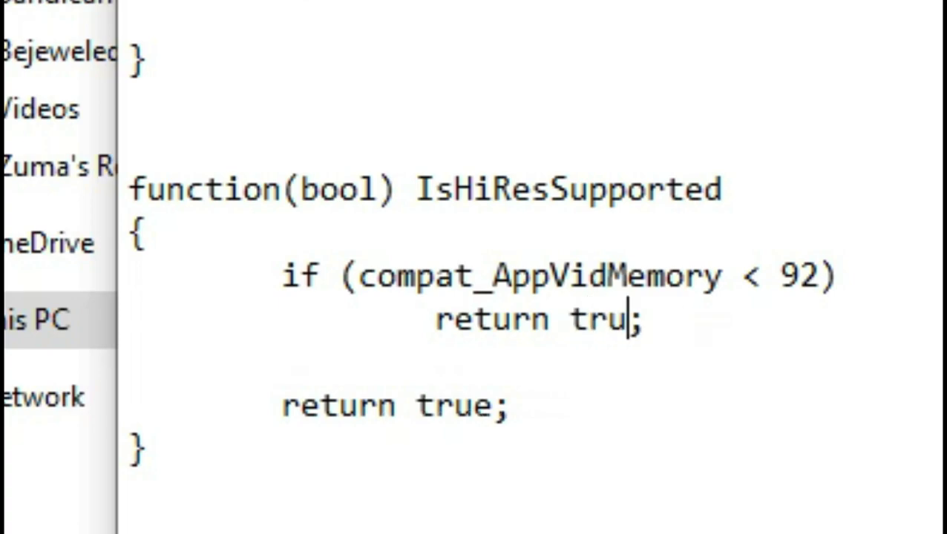
type("e")
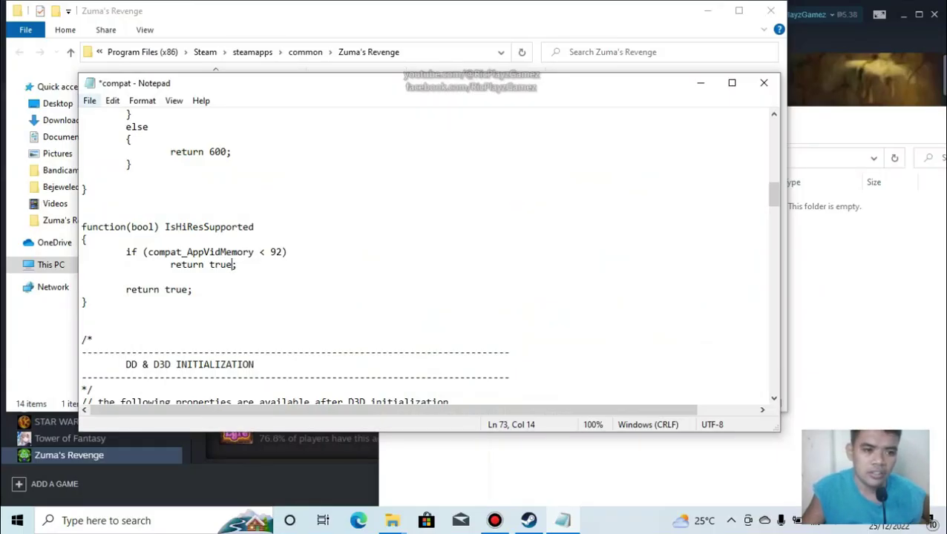
Step: Save compat.cfg and close Notepad
left_click(89, 100)
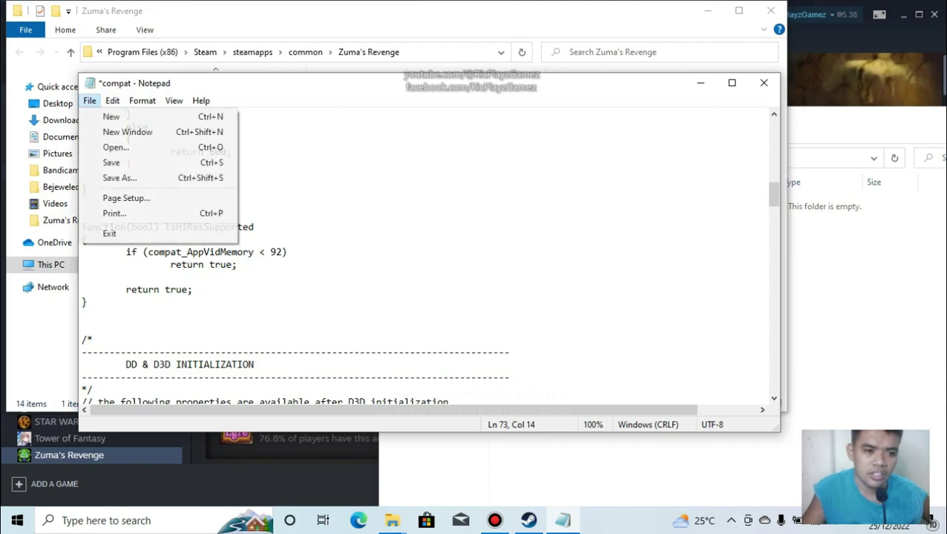
left_click(111, 162)
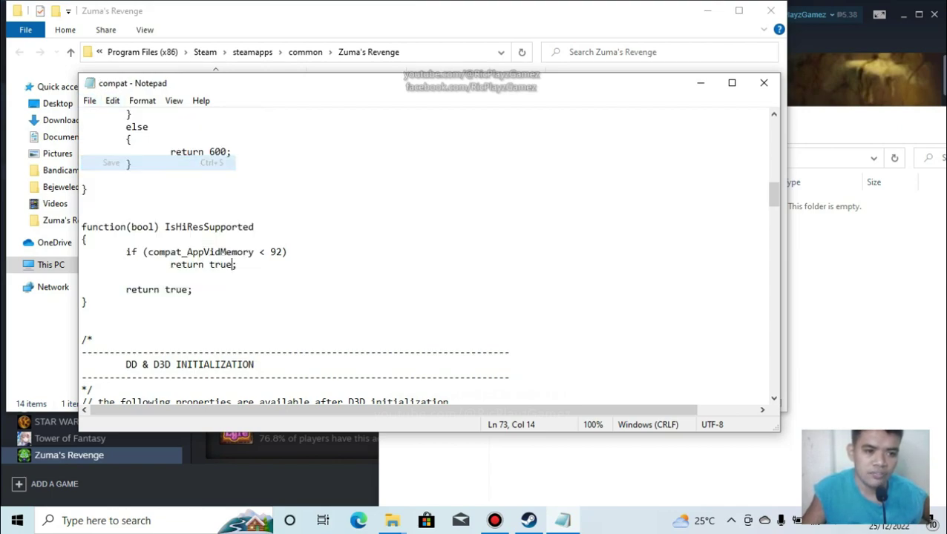
left_click(764, 82)
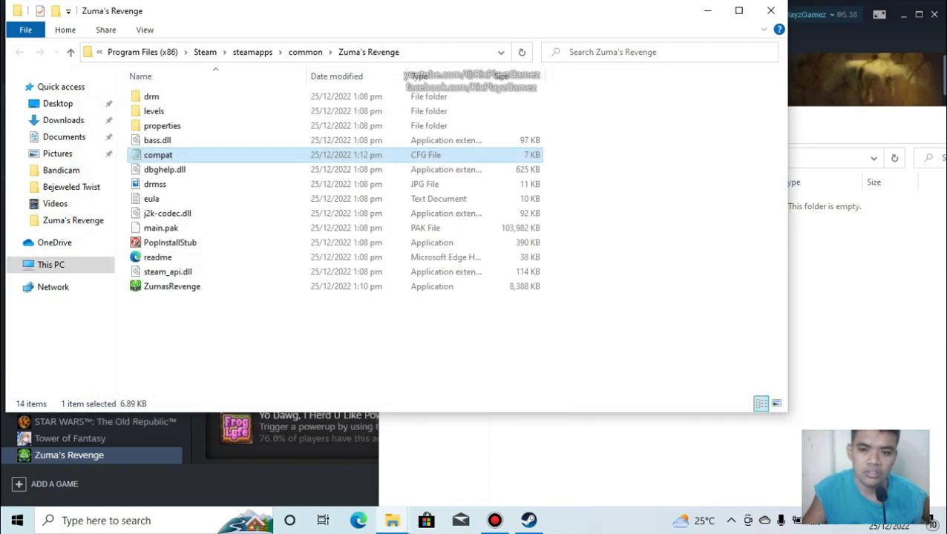
Step: Close the Zuma's Revenge folder window and dismiss the empty Enabler folder window
left_click(771, 11)
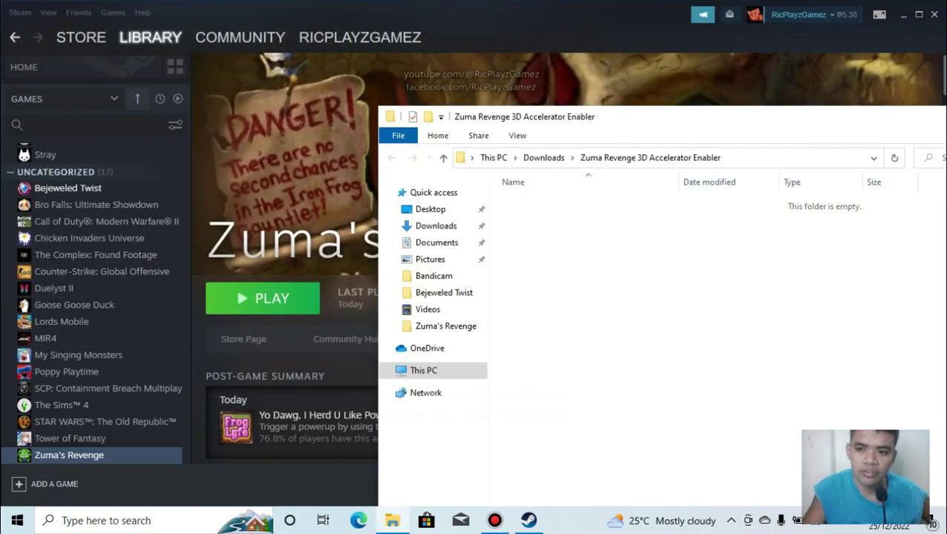
left_click_drag(890, 117, 712, 125)
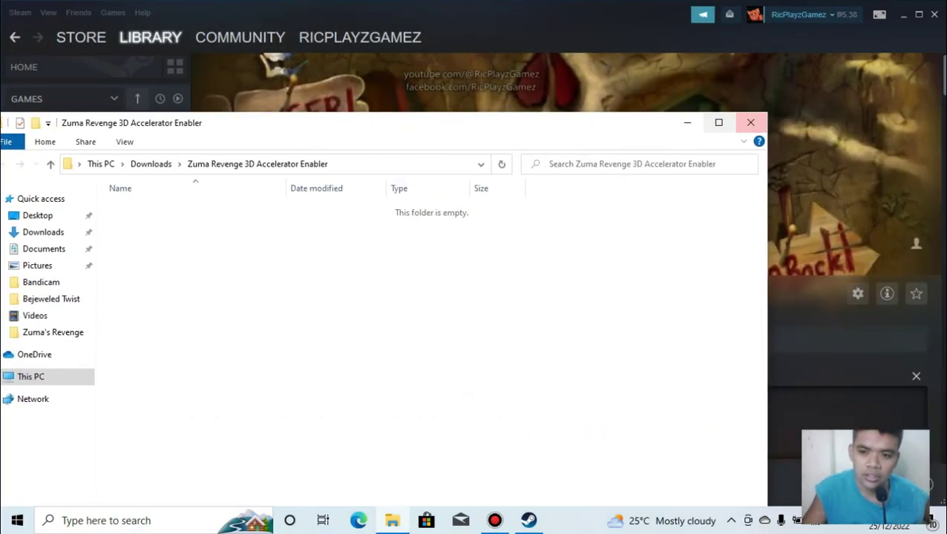
key("alt+Tab")
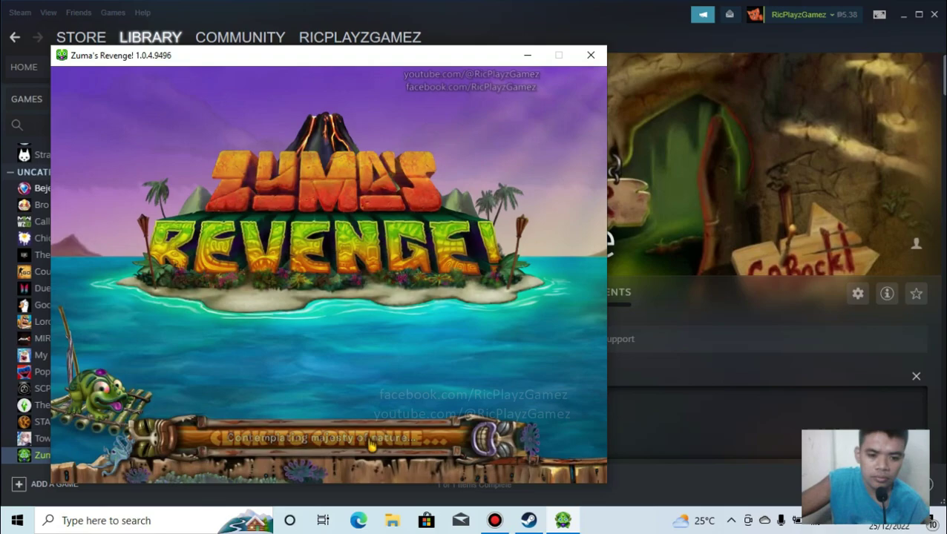
Step: Continue past loading, tick 3-D Acceleration in Options, and accept the restart
left_click(371, 444)
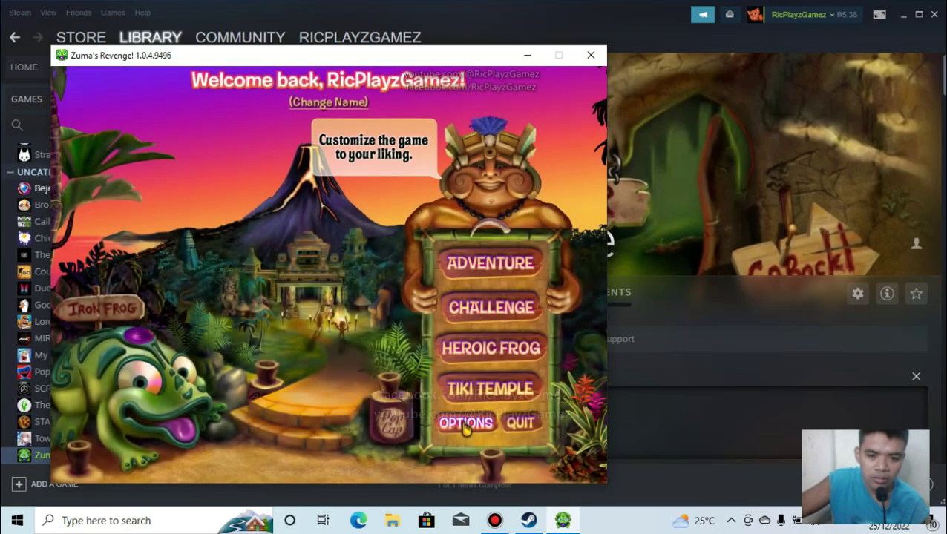
left_click(465, 425)
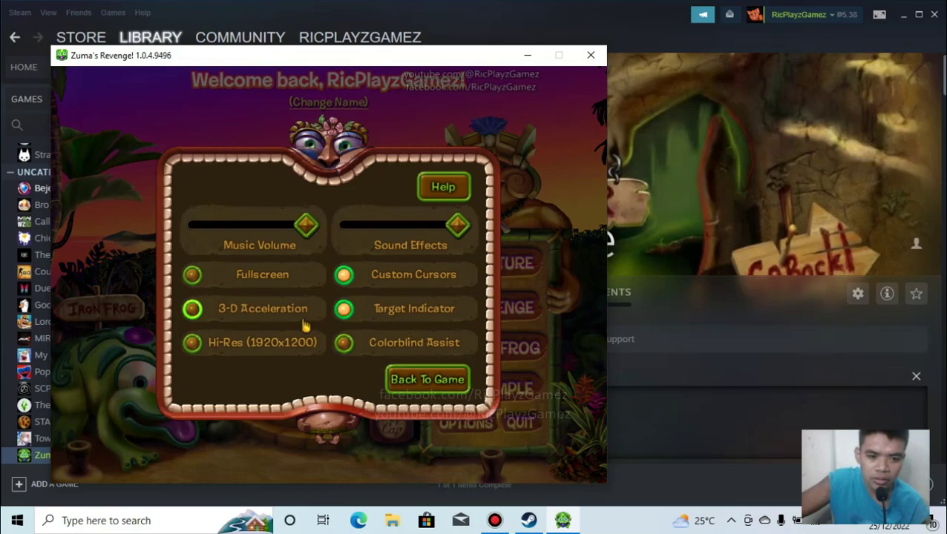
left_click(249, 313)
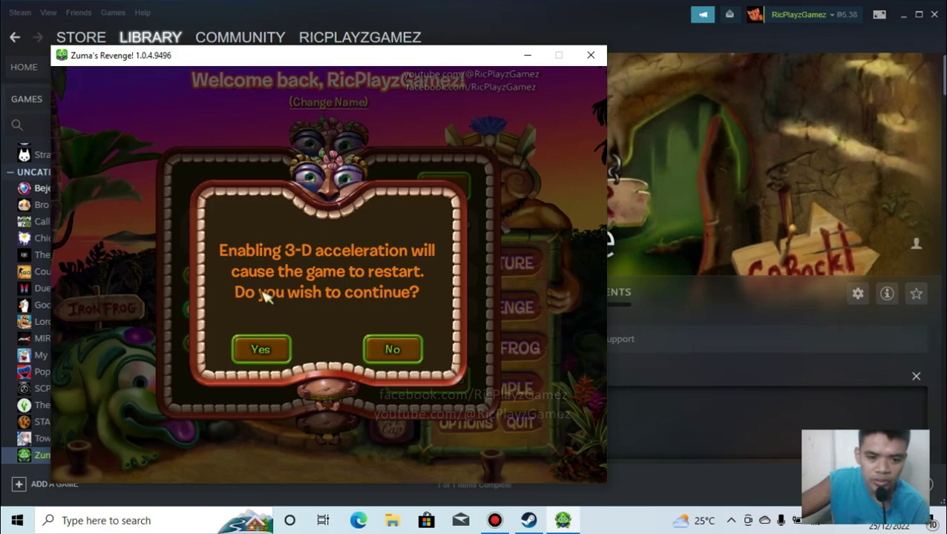
left_click(275, 356)
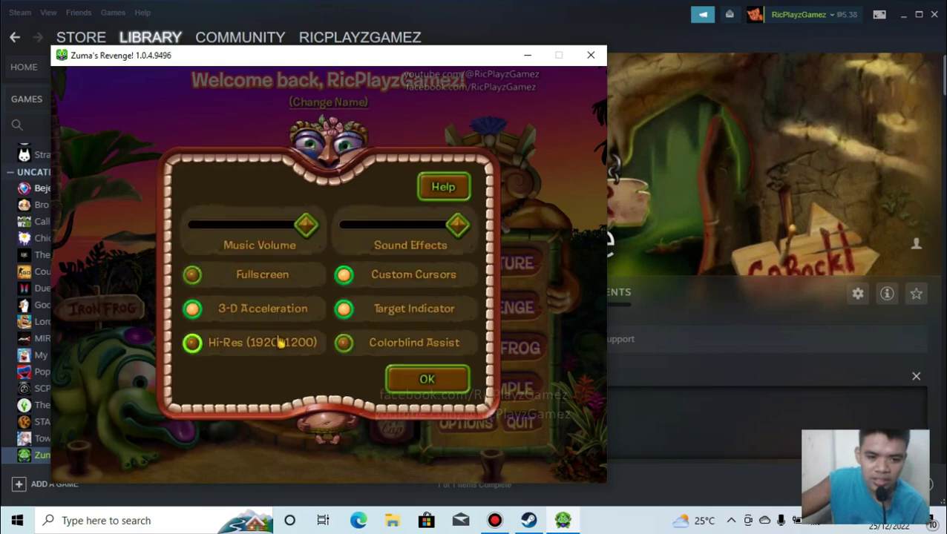
left_click(427, 380)
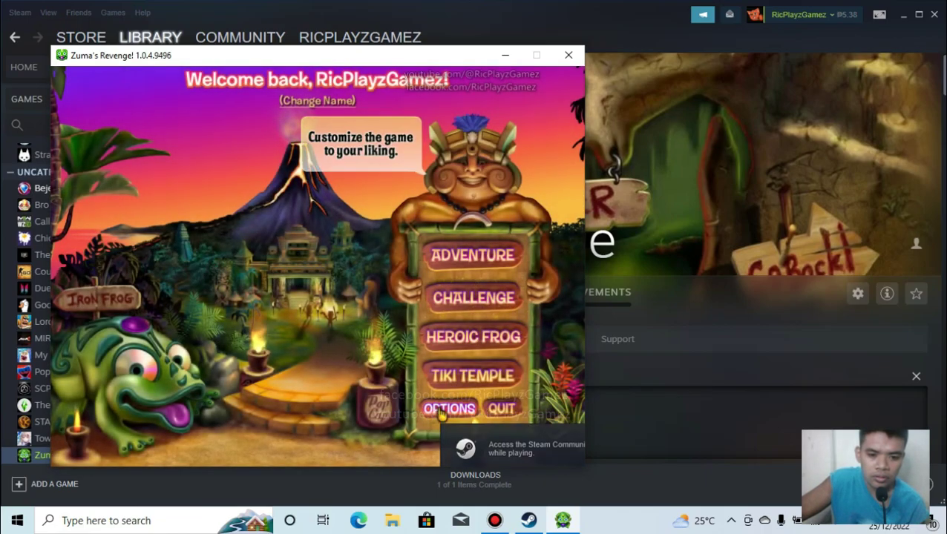
Step: Reopen Options after the restart and toggle the Hi-Res 1920x1200 setting
left_click(444, 409)
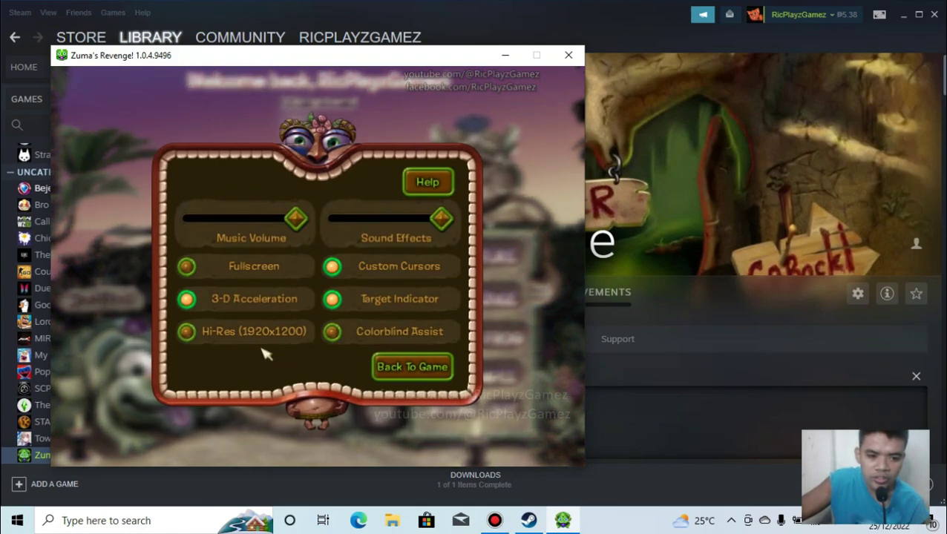
left_click(242, 336)
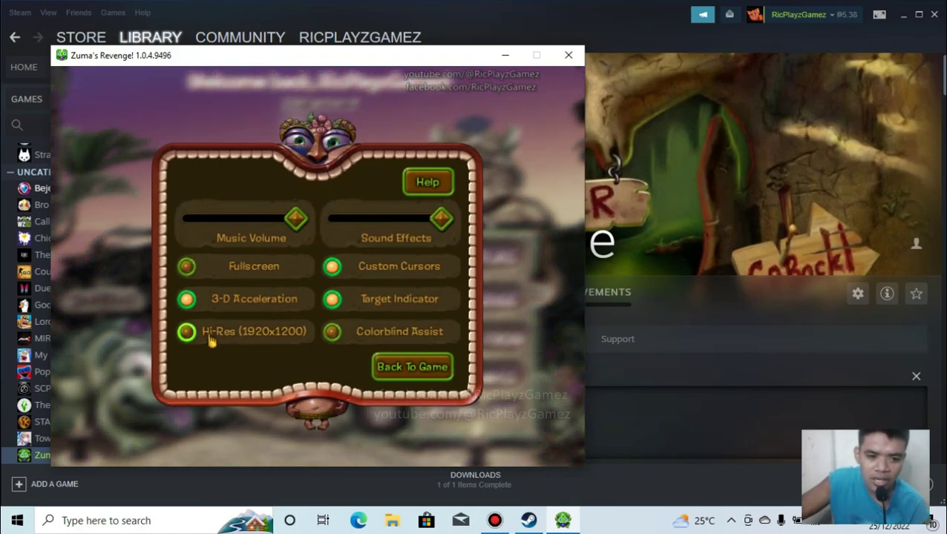
left_click(235, 274)
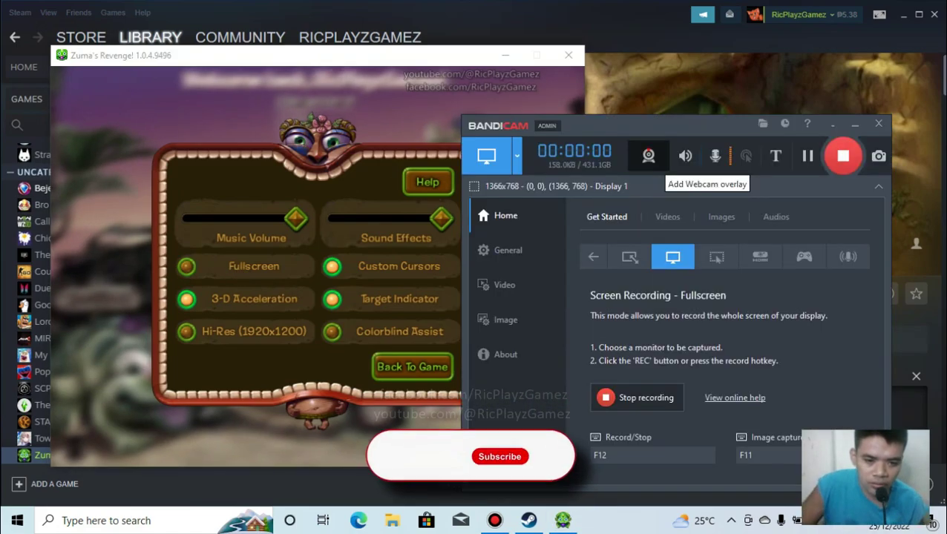